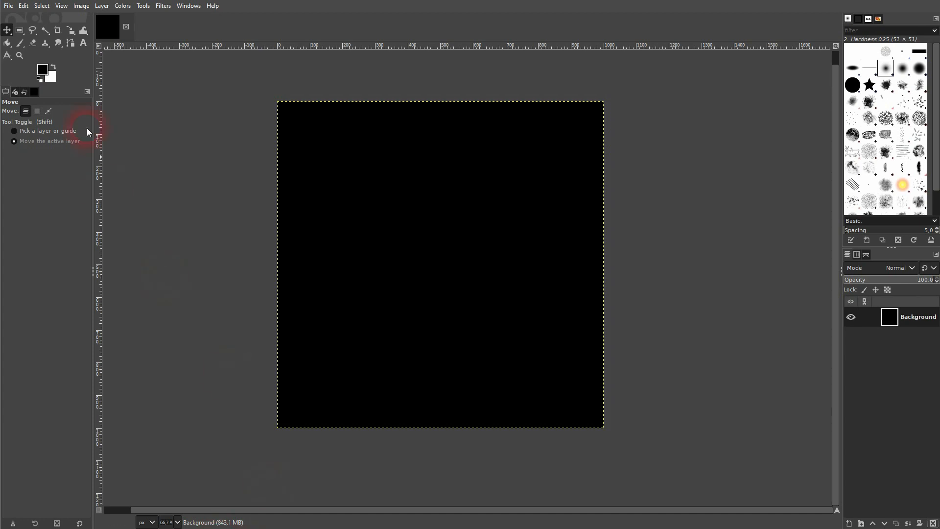
pyautogui.click(14, 7)
pyautogui.click(22, 18)
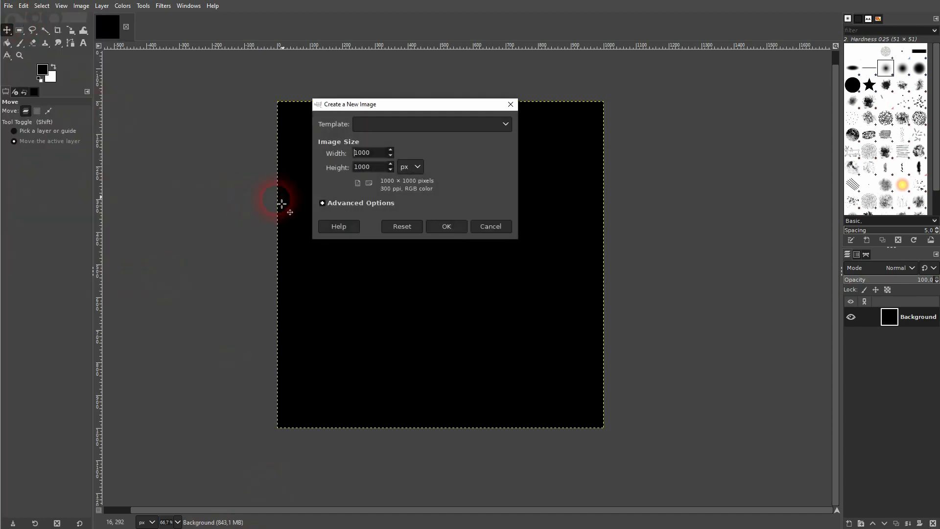
pyautogui.click(378, 173)
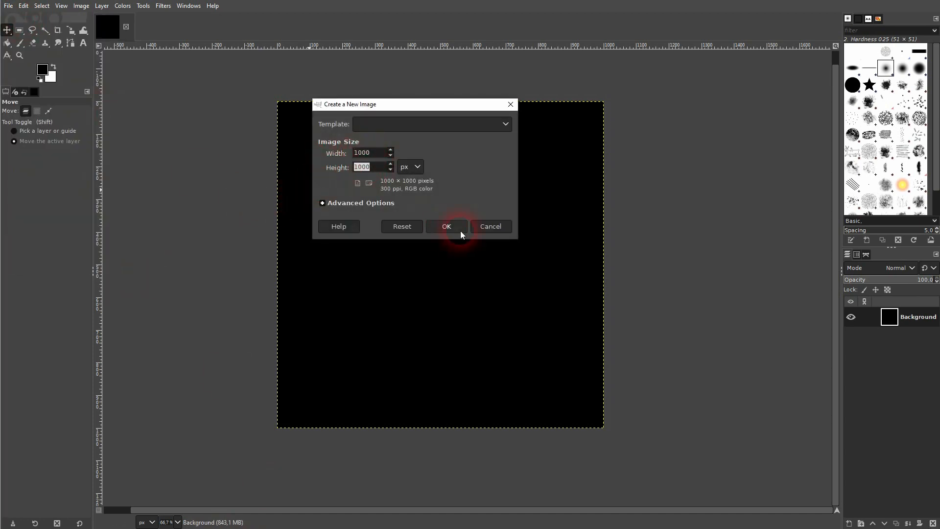
pyautogui.click(490, 227)
# Step: Import the Spotify logo PNG from the Downloads folder as a layer named Logo and hide that layer
pyautogui.hotkey('alt', 'Tab')
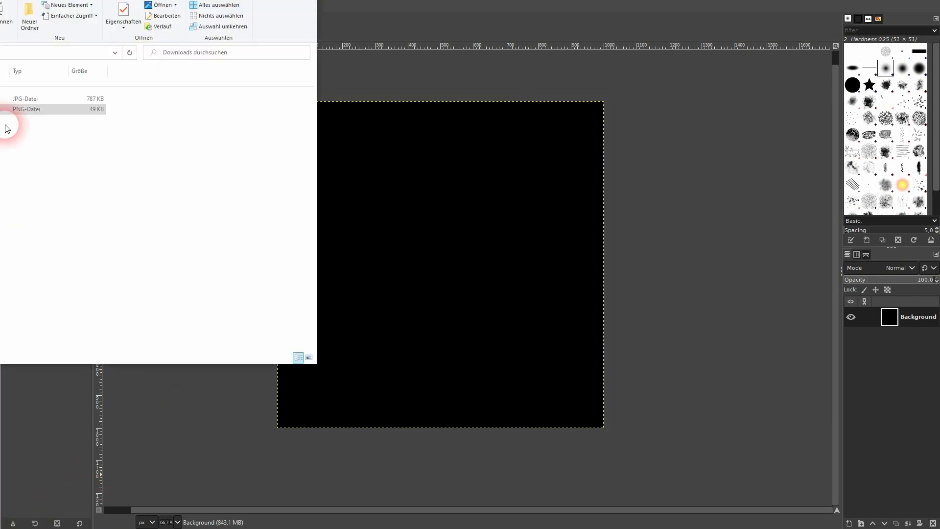
pyautogui.moveTo(2, 109); pyautogui.dragTo(487, 307)
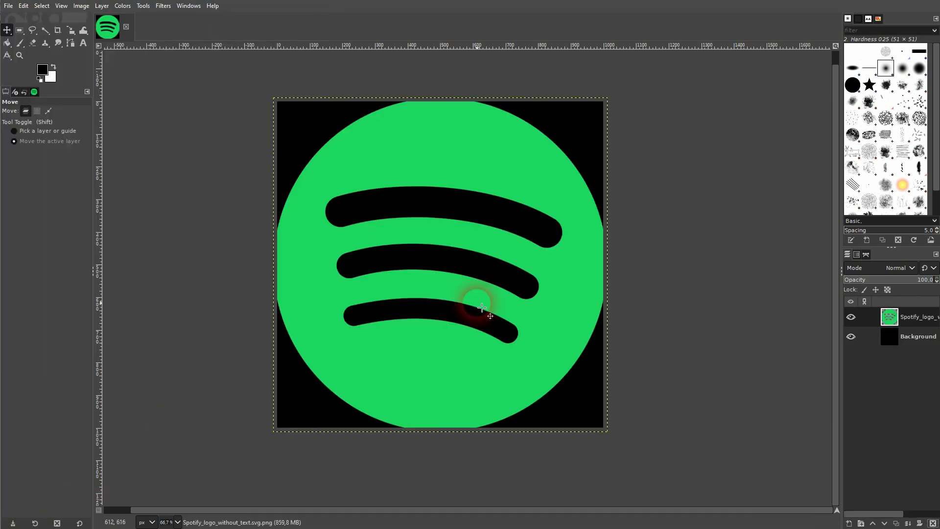
pyautogui.doubleClick(922, 317)
pyautogui.write('Logo')
pyautogui.press('Return')
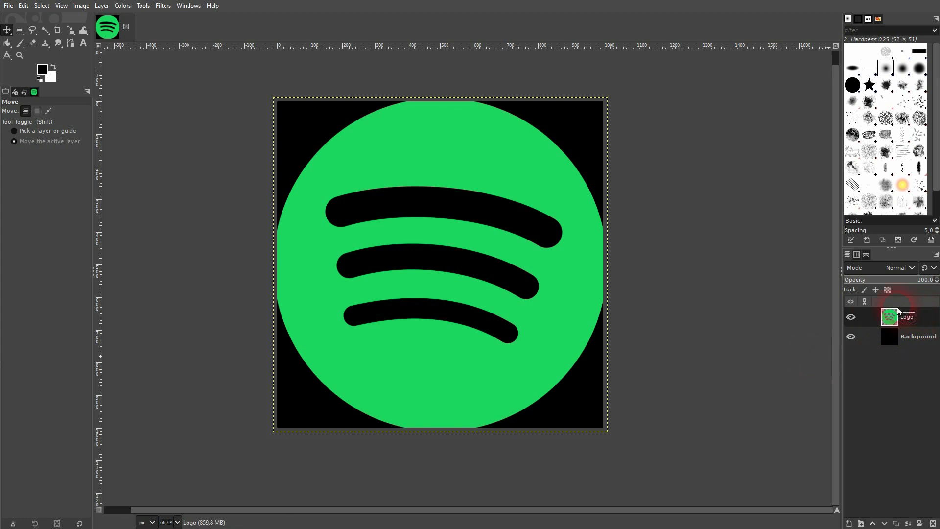
pyautogui.click(850, 316)
# Step: Import the guitar photo JPG from the Downloads folder as a new layer named Image
pyautogui.moveTo(0, 147); pyautogui.dragTo(419, 281)
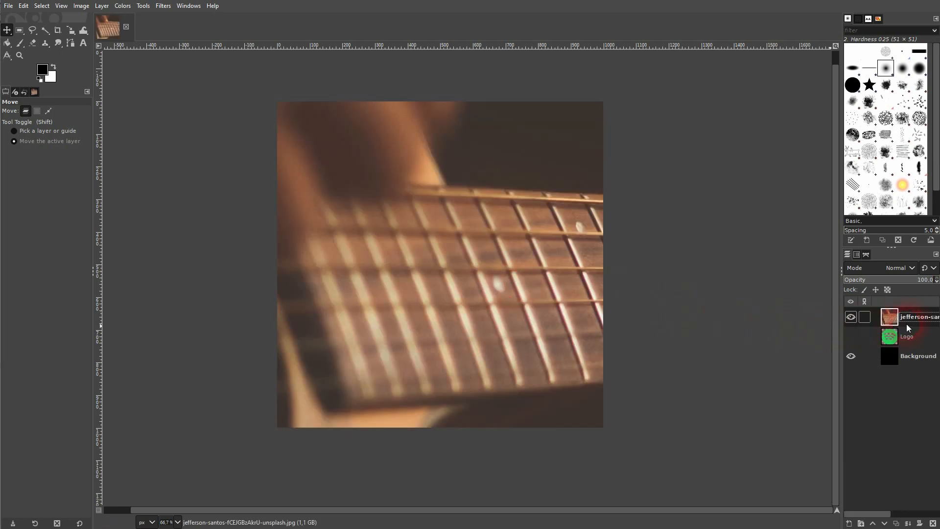
pyautogui.write('Image')
pyautogui.press('Return')
pyautogui.click(303, 209)
# Step: Scale the Image layer down proportionally with the Scale tool so the guitar photo just covers the canvas height
pyautogui.click(71, 37)
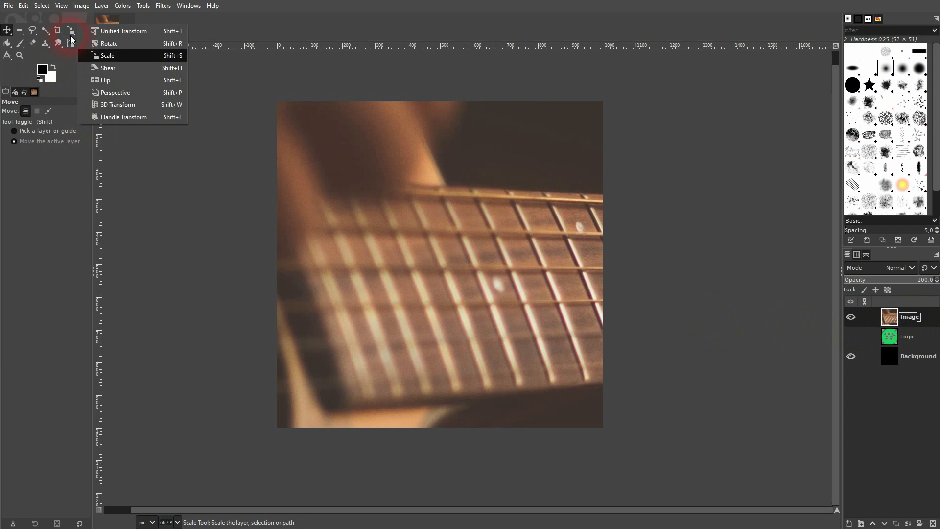
pyautogui.click(108, 56)
pyautogui.click(390, 236)
pyautogui.scroll(-3, 386, 247)
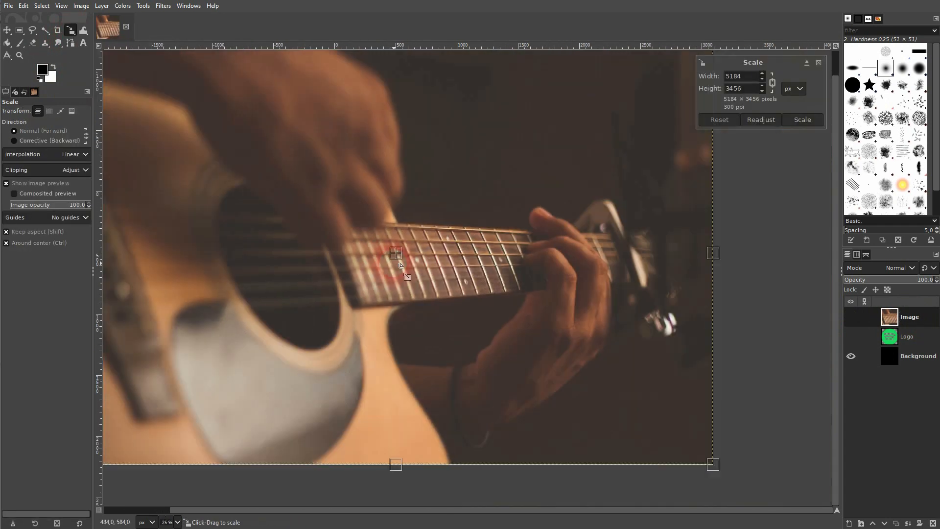
pyautogui.scroll(-2, 513, 293)
pyautogui.moveTo(572, 275); pyautogui.dragTo(487, 280)
pyautogui.click(793, 120)
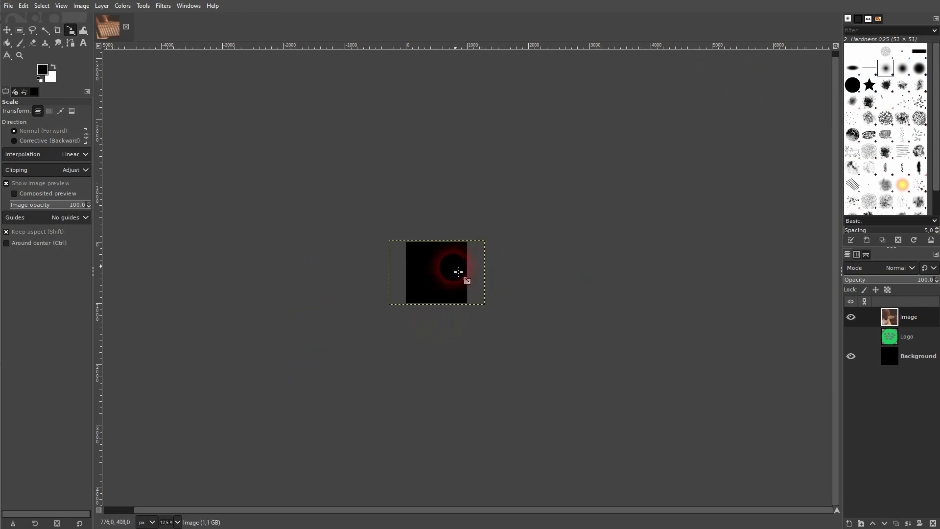
pyautogui.scroll(4, 457, 272)
pyautogui.scroll(1, 444, 281)
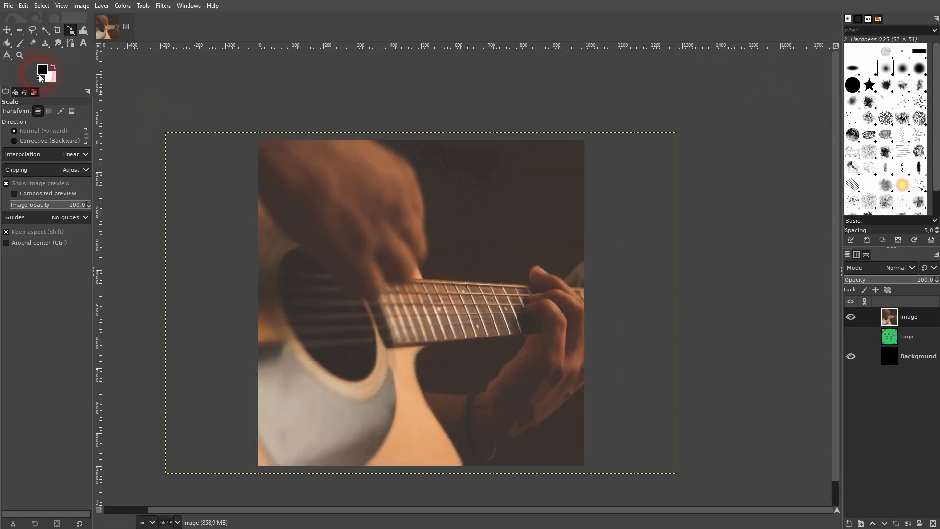
# Step: Move the Image layer about 70 px to the left so more of the guitarist's fretting hand lies inside the canvas
pyautogui.click(7, 32)
pyautogui.moveTo(477, 279); pyautogui.dragTo(450, 284)
pyautogui.press('ctrl')
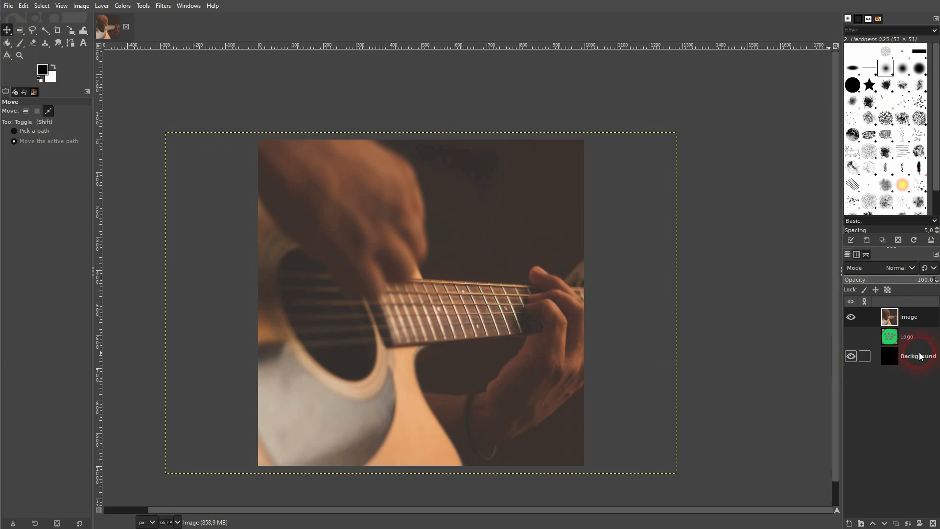
pyautogui.moveTo(462, 303); pyautogui.dragTo(439, 309)
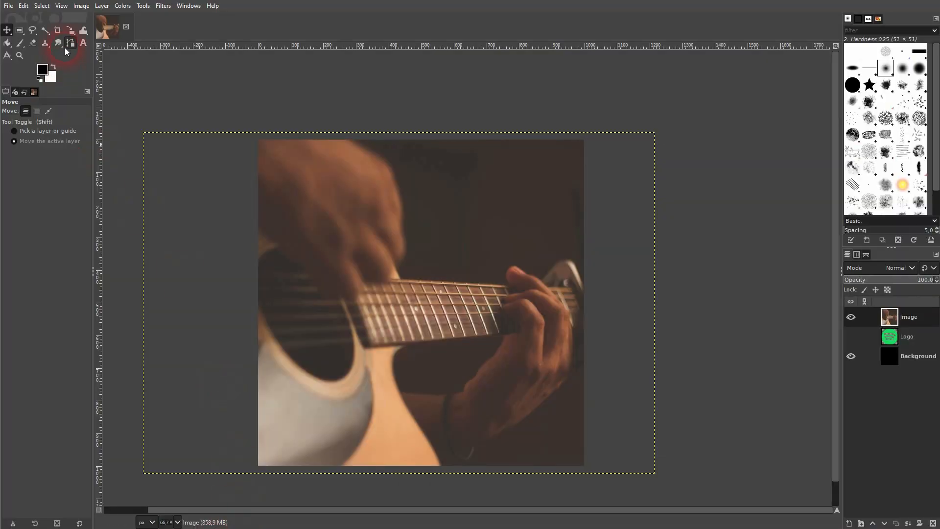
# Step: Create a new 1000 × 1000 px layer named shapes, filled with Transparency
pyautogui.click(71, 44)
pyautogui.click(848, 523)
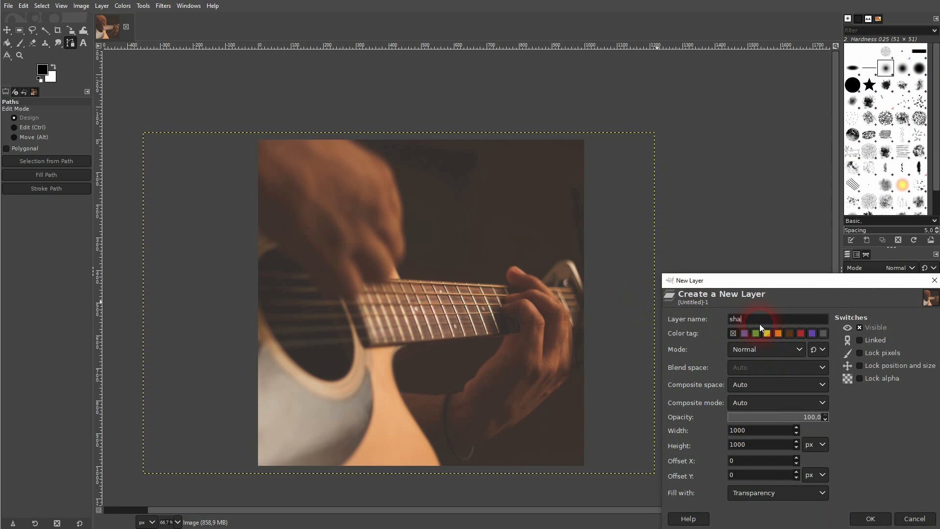
pyautogui.click(796, 493)
pyautogui.click(792, 466)
pyautogui.click(856, 521)
# Step: Draw a closed path with a gentle wave across the lower part of the photo, enclosing the canvas's bottom area
pyautogui.click(250, 389)
pyautogui.moveTo(285, 380); pyautogui.dragTo(357, 348)
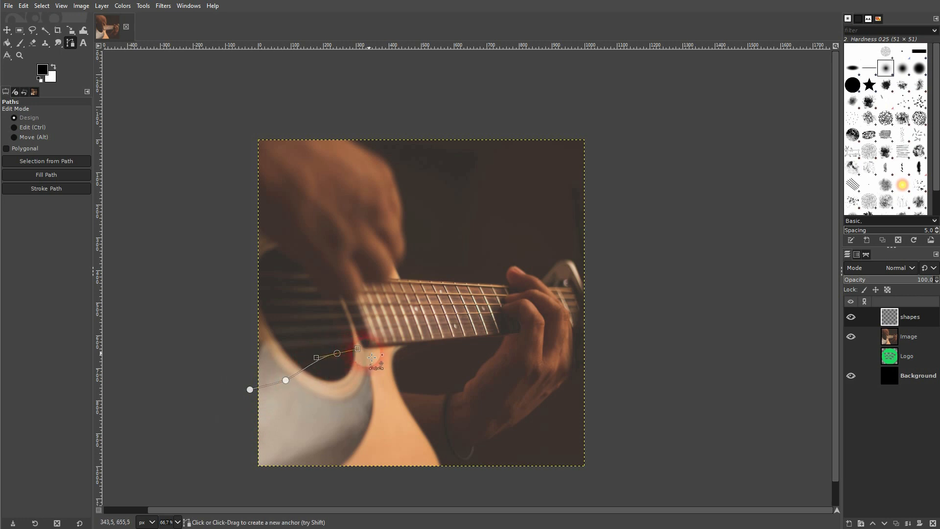
pyautogui.moveTo(414, 371); pyautogui.dragTo(429, 376)
pyautogui.moveTo(477, 399); pyautogui.dragTo(507, 374)
pyautogui.hotkey('ctrl', 'z')
pyautogui.moveTo(602, 334); pyautogui.dragTo(611, 311)
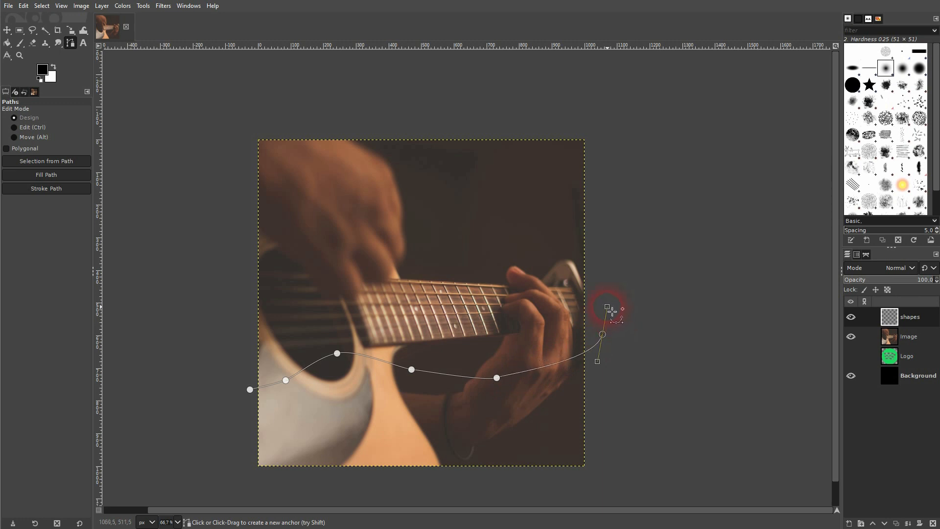
pyautogui.click(718, 397)
pyautogui.click(626, 488)
pyautogui.click(187, 470)
pyautogui.keyDown('ctrl'); pyautogui.click(250, 389); pyautogui.keyUp('ctrl')
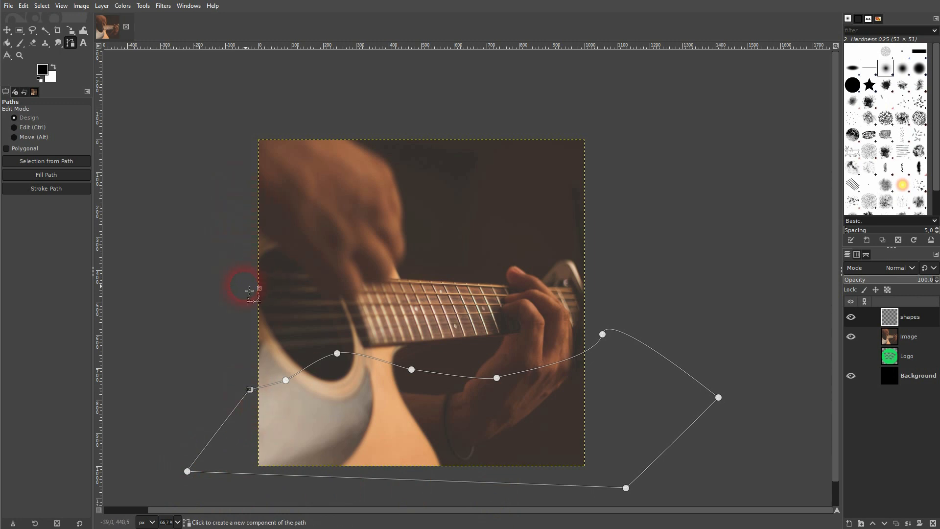
# Step: Draw a second closed path with a stronger wave across the upper part of the photo, enclosing the canvas's top area
pyautogui.moveTo(238, 296); pyautogui.dragTo(381, 188)
pyautogui.moveTo(432, 223); pyautogui.dragTo(441, 230)
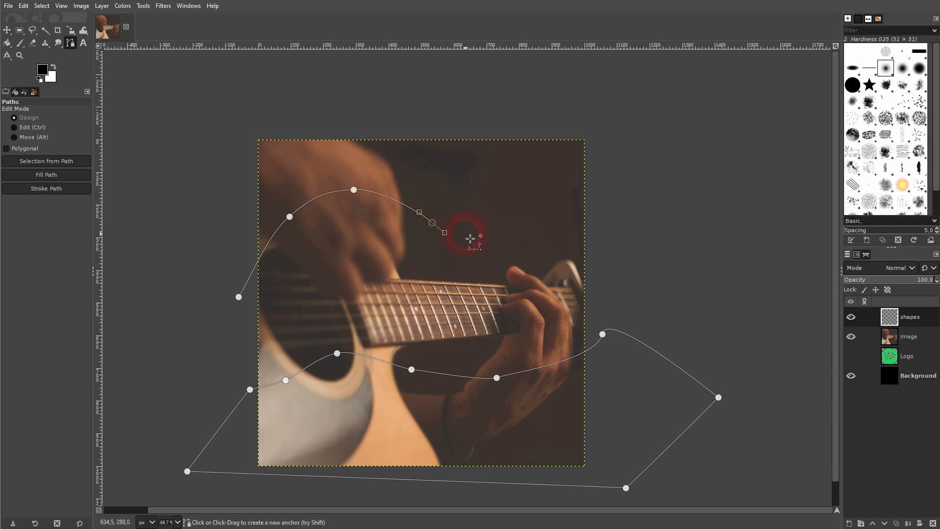
pyautogui.moveTo(500, 241); pyautogui.dragTo(516, 234)
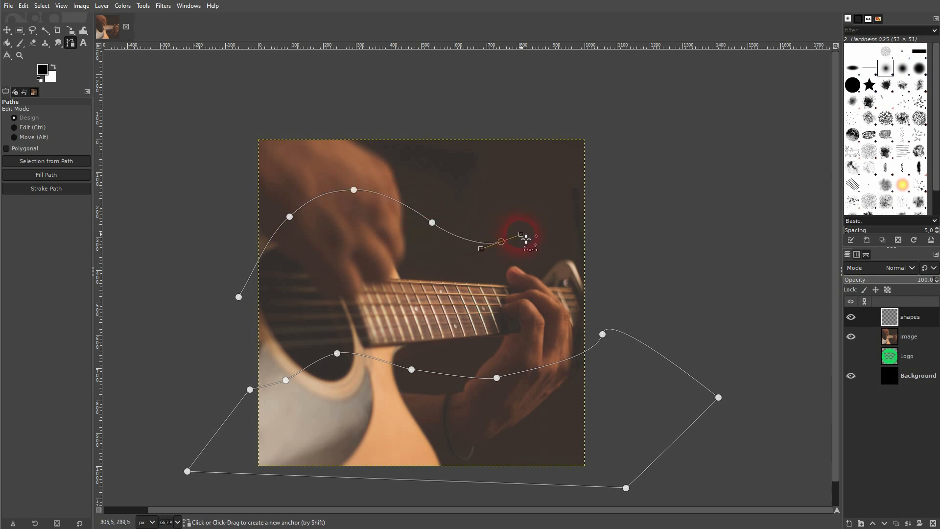
pyautogui.moveTo(561, 197); pyautogui.dragTo(573, 181)
pyautogui.moveTo(611, 132); pyautogui.dragTo(619, 110)
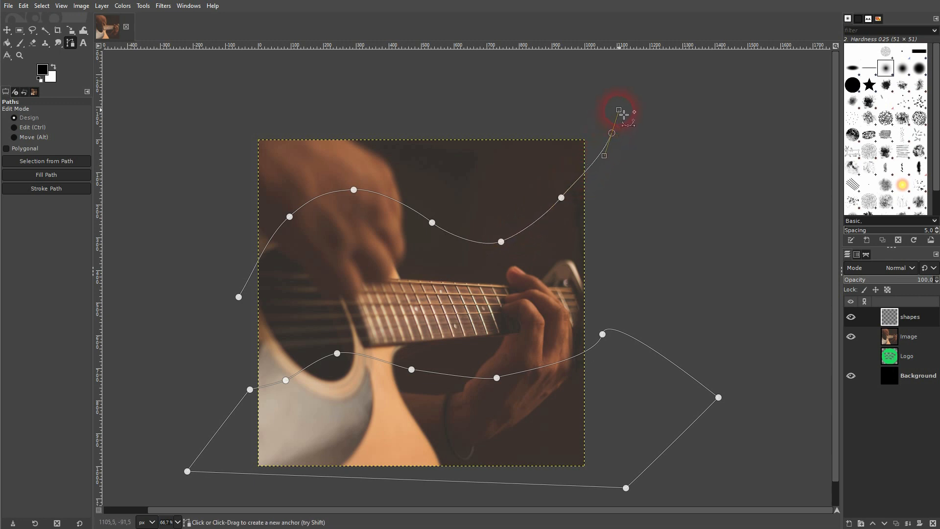
pyautogui.click(378, 76)
pyautogui.click(184, 123)
pyautogui.keyDown('ctrl'); pyautogui.click(239, 296); pyautogui.keyUp('ctrl')
# Step: Convert both closed wave paths into a selection
pyautogui.rightClick(445, 185)
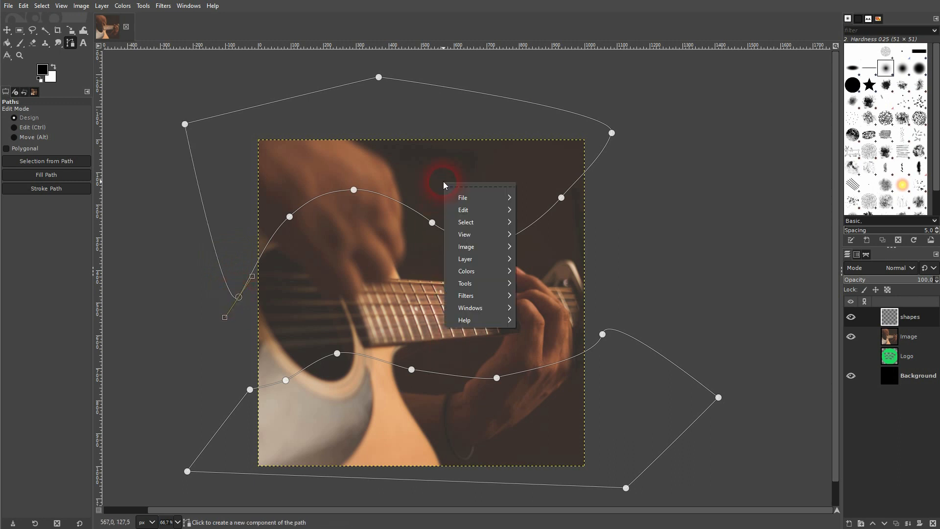
pyautogui.moveTo(477, 222)
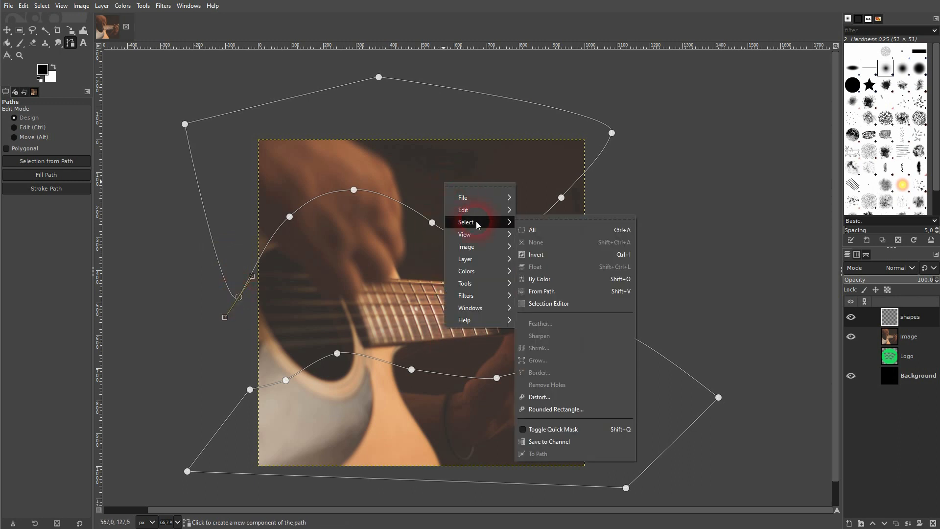
pyautogui.click(567, 292)
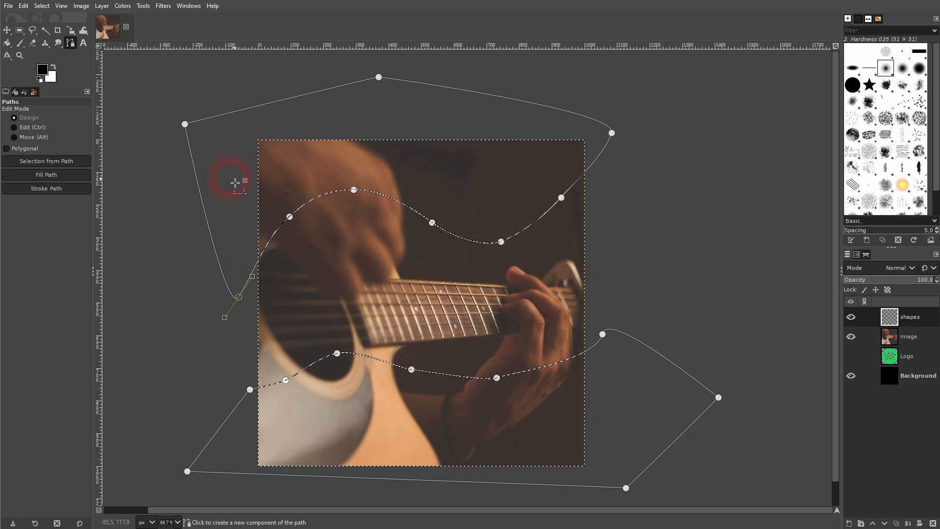
# Step: Fill the selected wave areas on the shapes layer with a bright cyan foreground colour and clear the selection
pyautogui.click(7, 42)
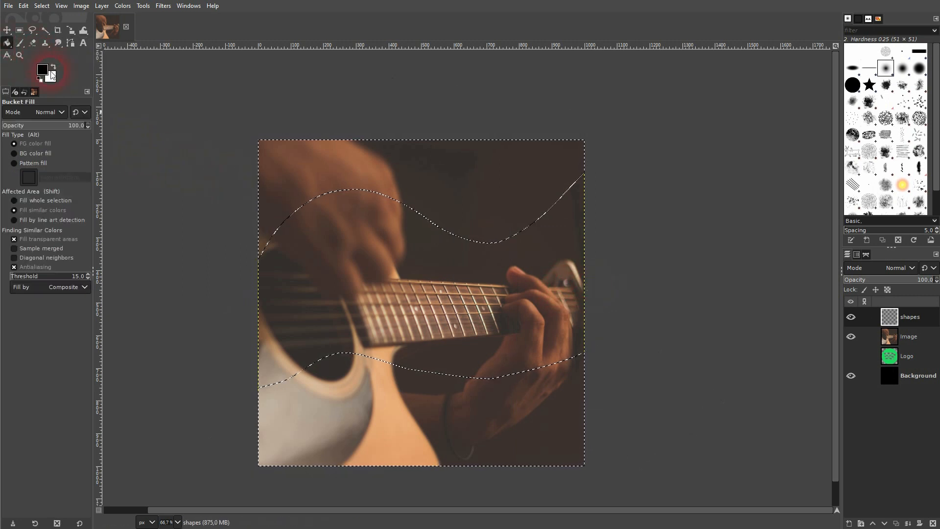
pyautogui.click(41, 72)
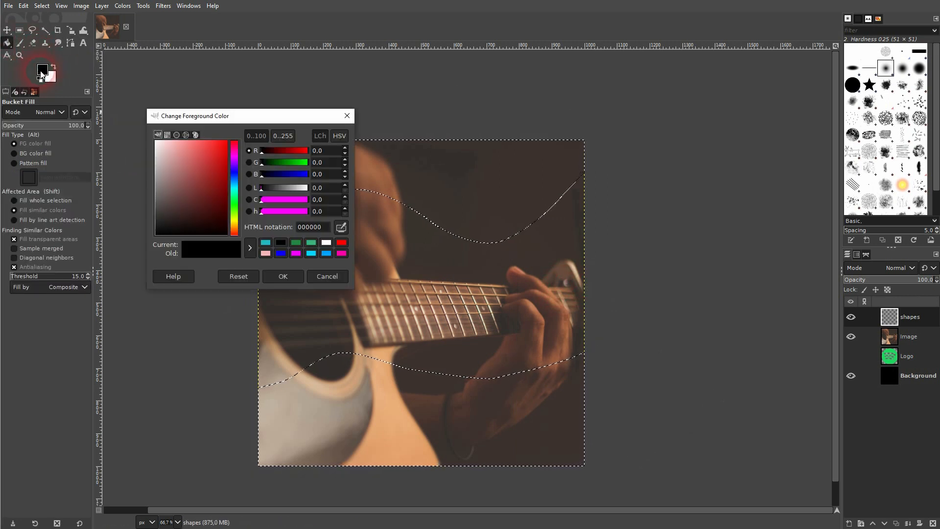
pyautogui.click(217, 182)
pyautogui.click(235, 191)
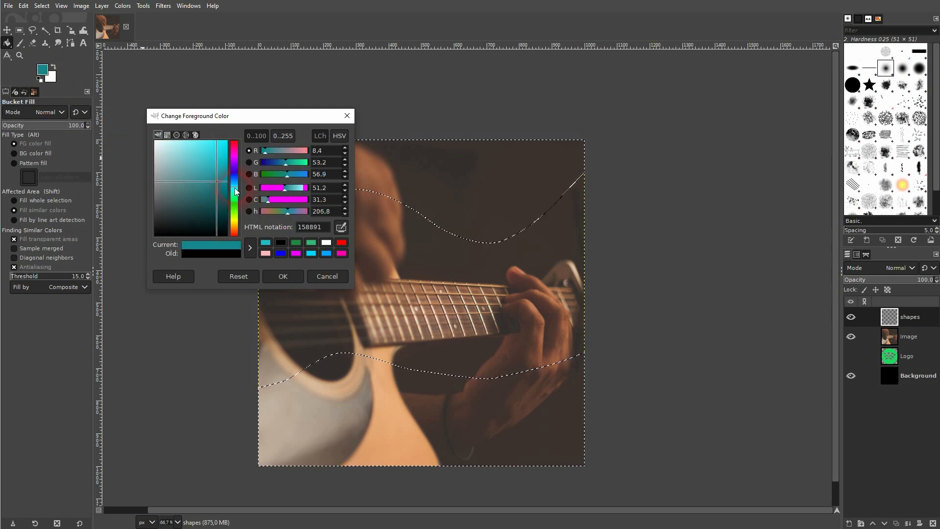
pyautogui.click(215, 176)
pyautogui.moveTo(215, 177); pyautogui.dragTo(215, 152)
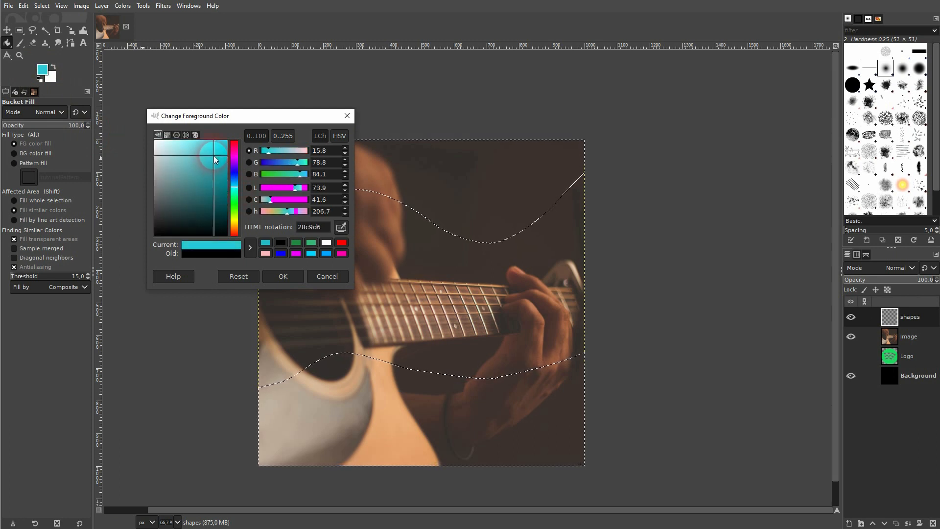
pyautogui.click(284, 277)
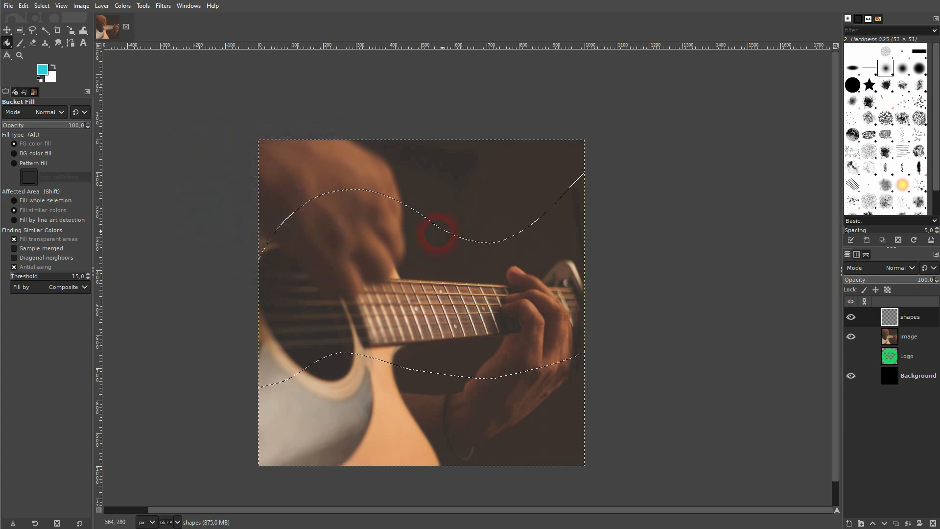
pyautogui.click(471, 220)
pyautogui.hotkey('ctrl', 'shift', 'a')
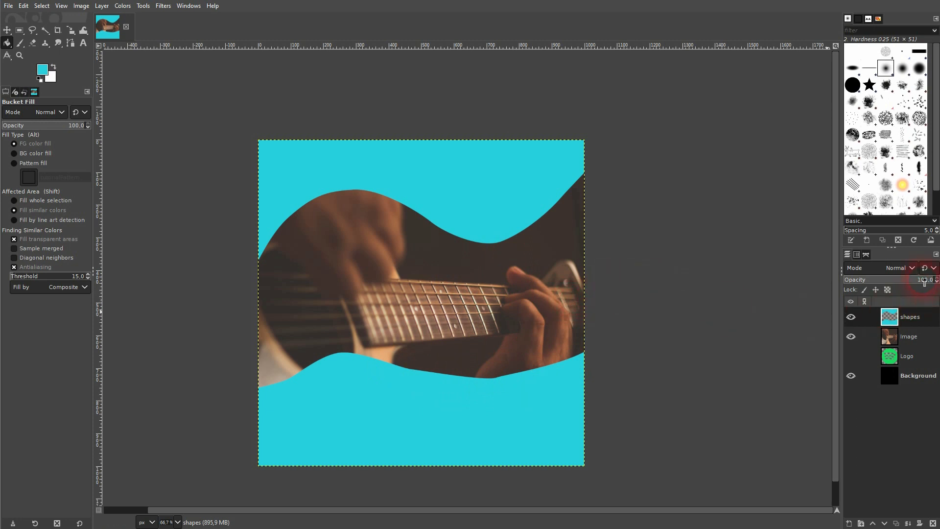
# Step: Lower the shapes layer's opacity to 81.6 and refill both wave shapes with a paler cyan
pyautogui.moveTo(924, 281); pyautogui.dragTo(925, 283)
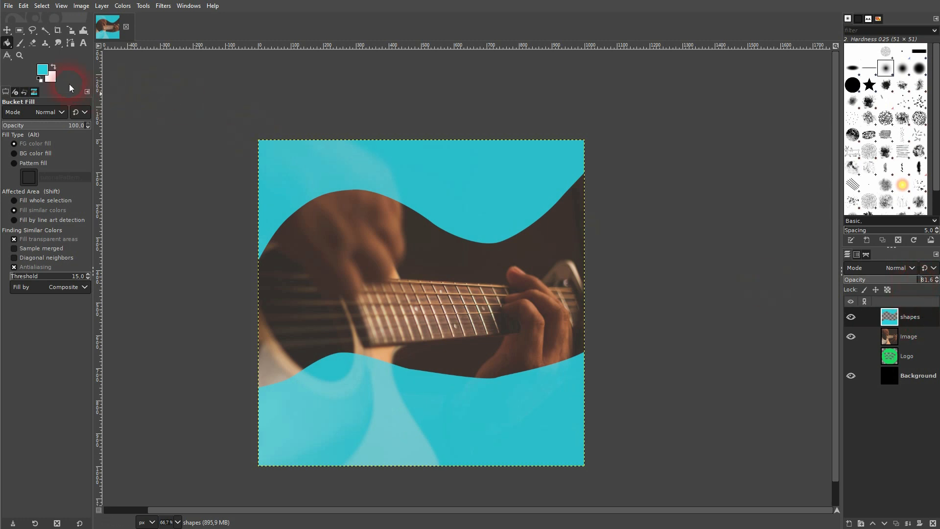
pyautogui.click(47, 76)
pyautogui.moveTo(198, 152); pyautogui.dragTo(190, 155)
pyautogui.click(283, 276)
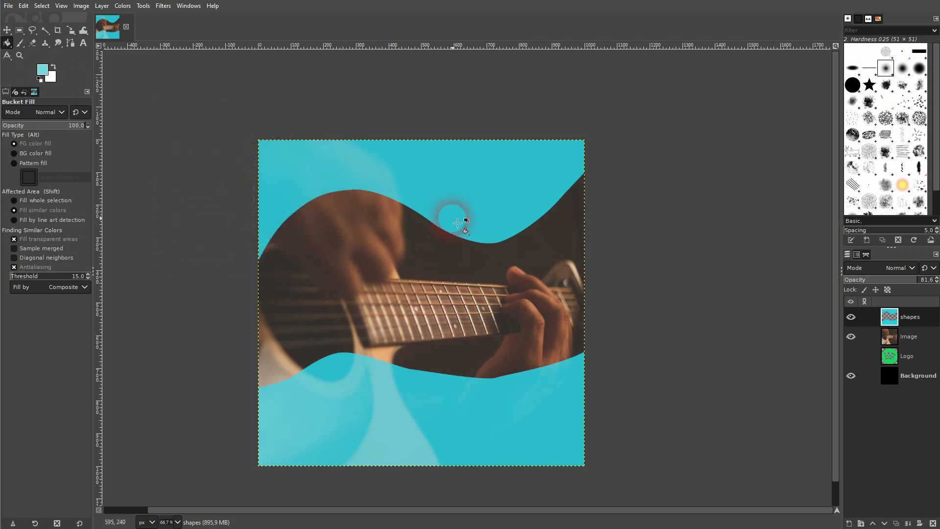
pyautogui.click(451, 211)
pyautogui.click(478, 421)
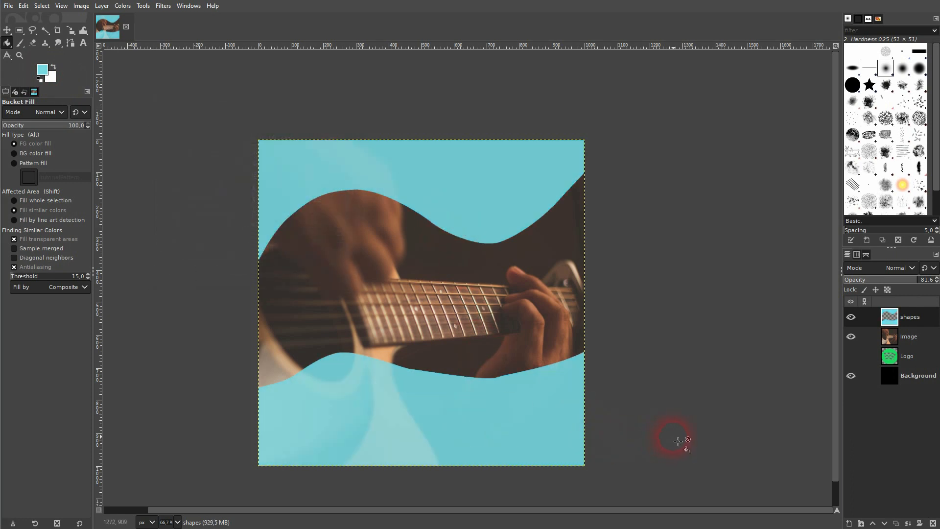
# Step: Show the Logo layer and raise it above the Image and shapes layers to the top of the stack
pyautogui.click(911, 356)
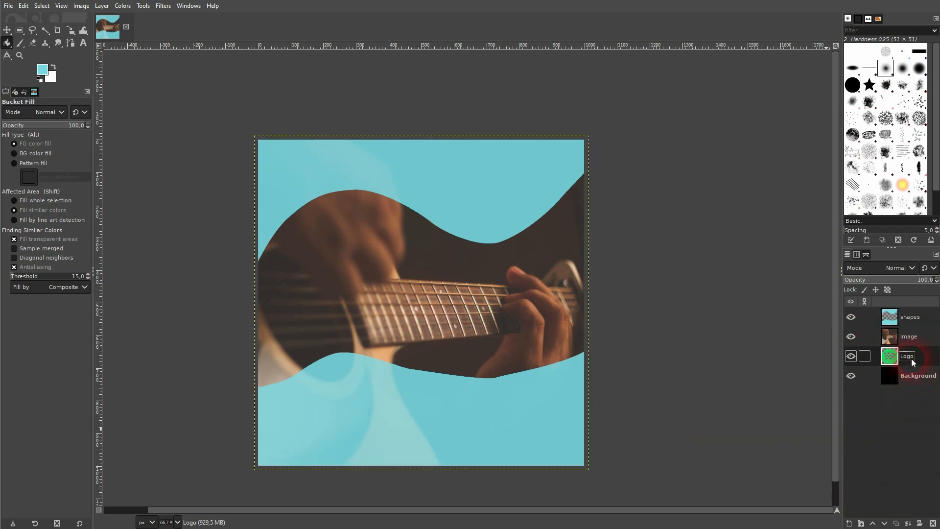
pyautogui.click(874, 523)
pyautogui.click(873, 523)
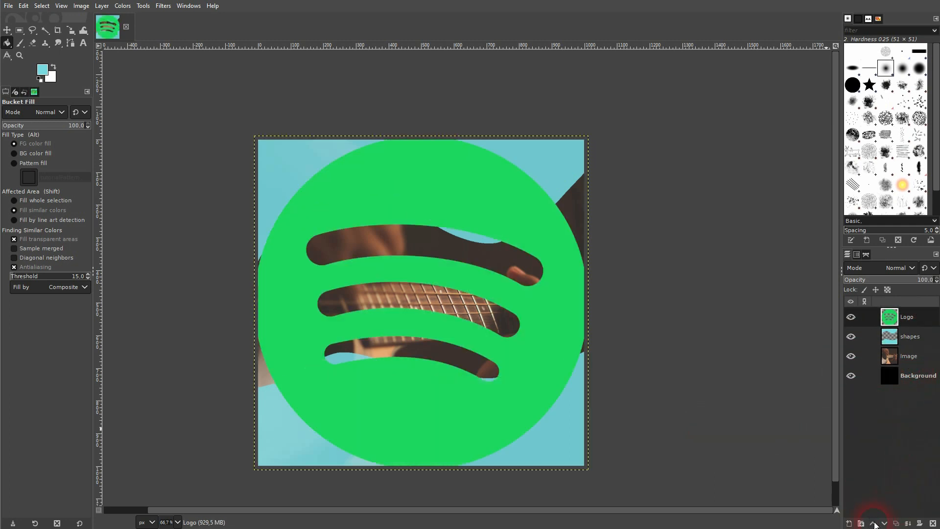
# Step: Scale the Logo layer down to 115 × 115 px and move it slightly inward from the canvas's upper-left corner
pyautogui.click(71, 32)
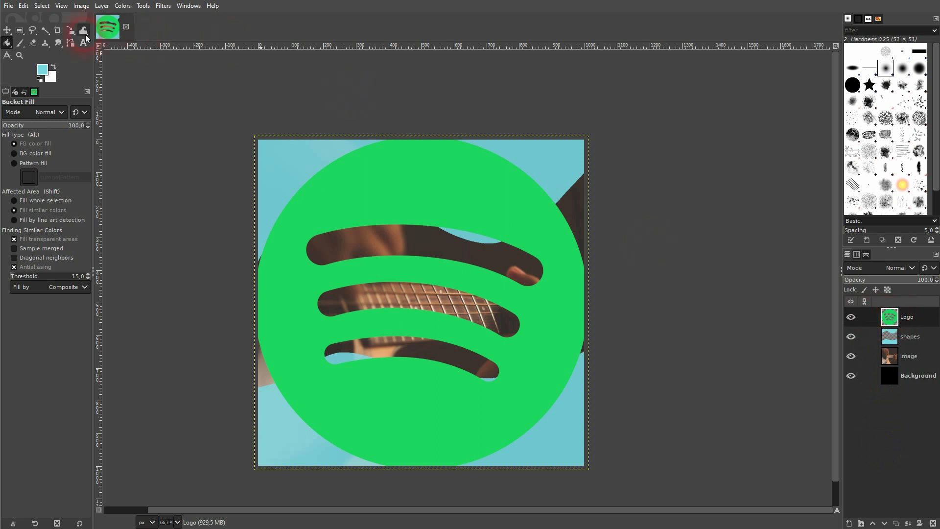
pyautogui.click(114, 58)
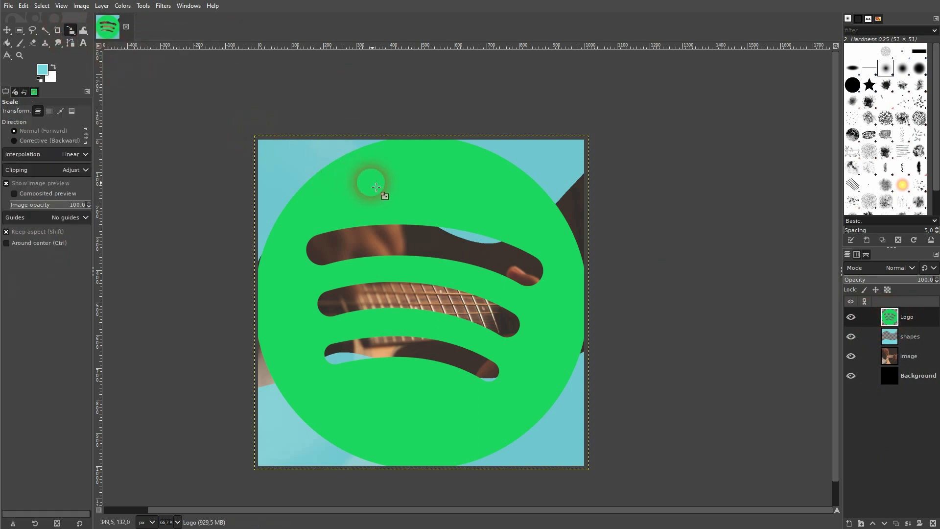
pyautogui.click(373, 180)
pyautogui.moveTo(563, 446); pyautogui.dragTo(273, 199)
pyautogui.click(800, 119)
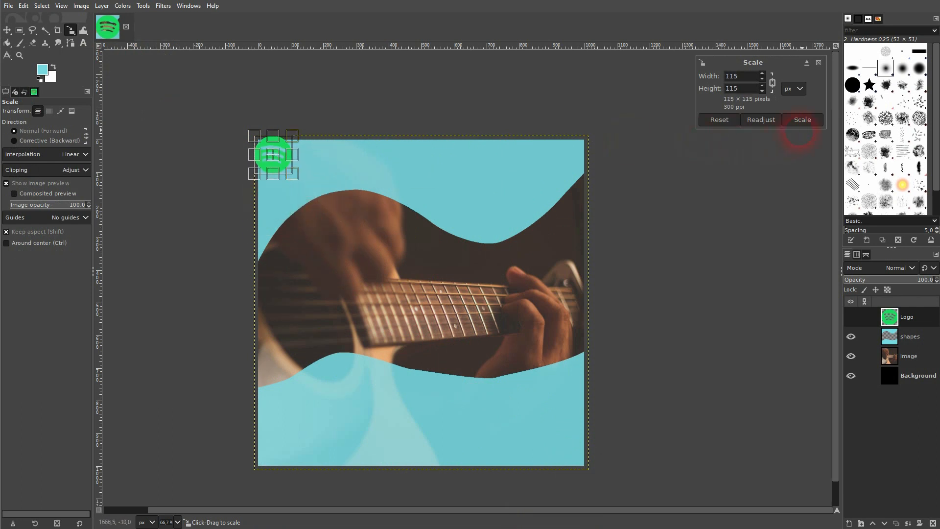
pyautogui.click(8, 30)
pyautogui.moveTo(282, 167); pyautogui.dragTo(299, 188)
# Step: Select the logo's shape from its alpha channel and fill it with black
pyautogui.rightClick(892, 319)
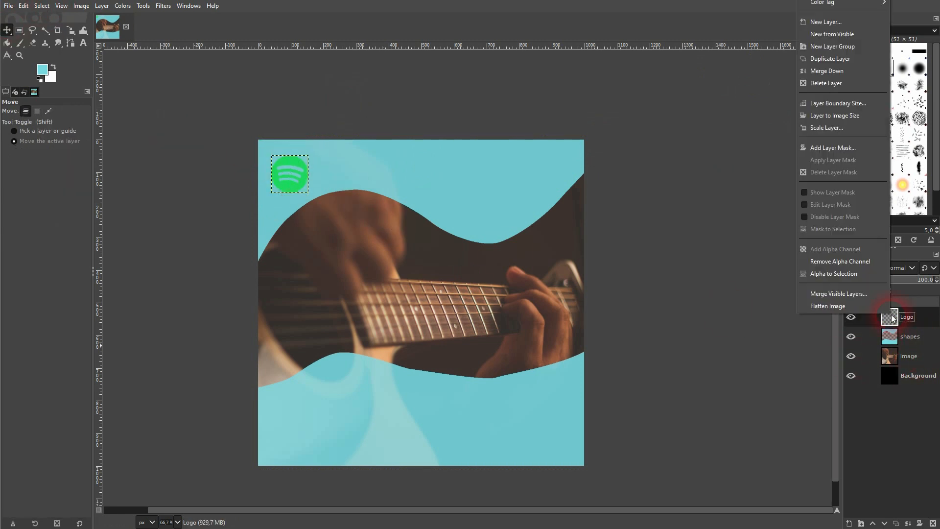
pyautogui.click(851, 274)
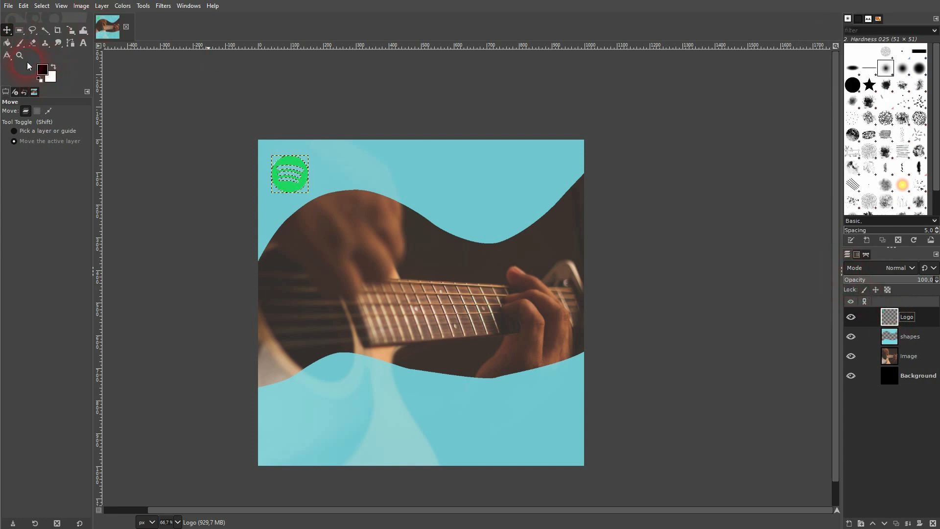
pyautogui.click(7, 42)
pyautogui.click(290, 189)
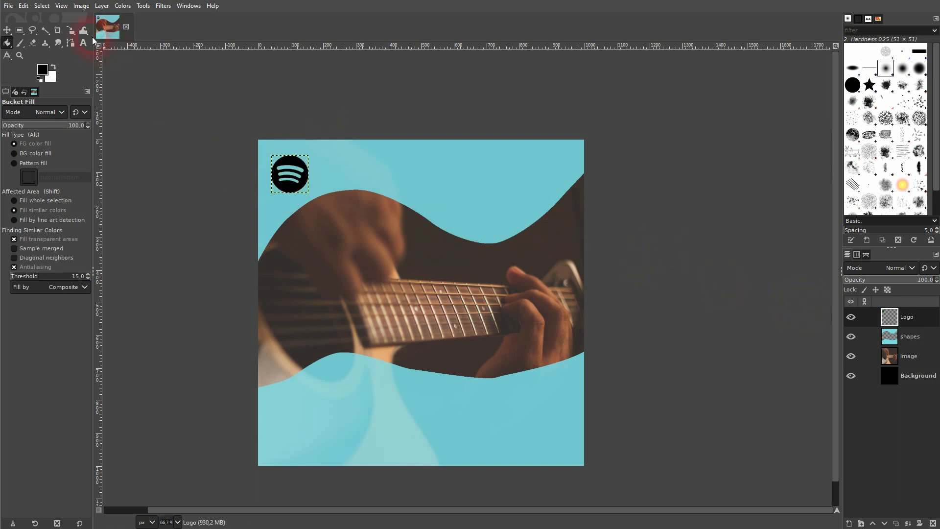
# Step: Scale the black logo down to 93 × 93 px
pyautogui.click(71, 30)
pyautogui.click(313, 192)
pyautogui.moveTo(316, 196); pyautogui.dragTo(308, 190)
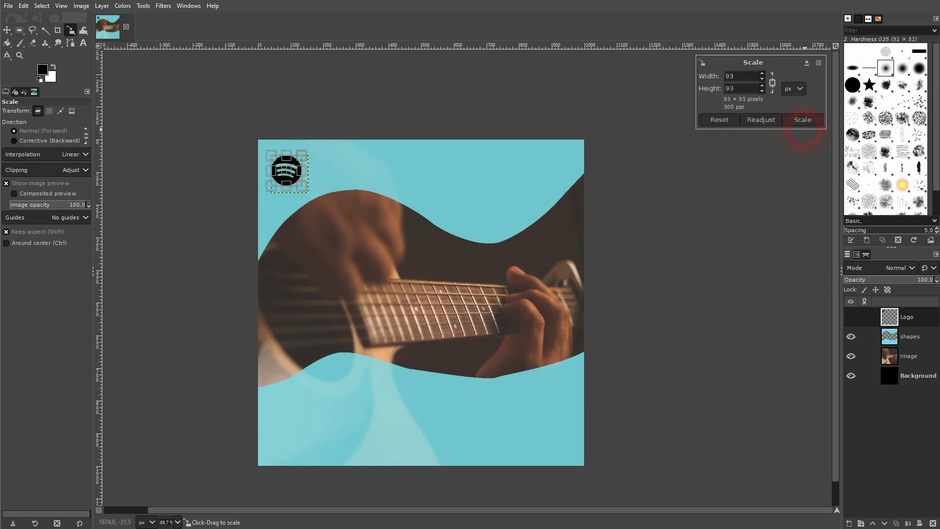
pyautogui.click(802, 120)
# Step: Add the text "Daily Mix 1" on the lower cyan wave and set its font to Arial Bold
pyautogui.click(84, 42)
pyautogui.click(306, 426)
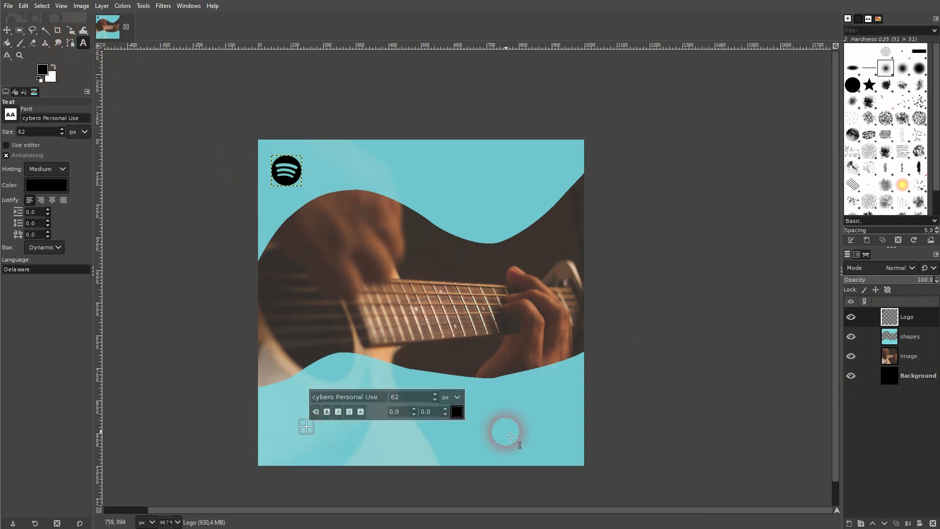
pyautogui.write('Daily Mix 1')
pyautogui.hotkey('ctrl', 'a')
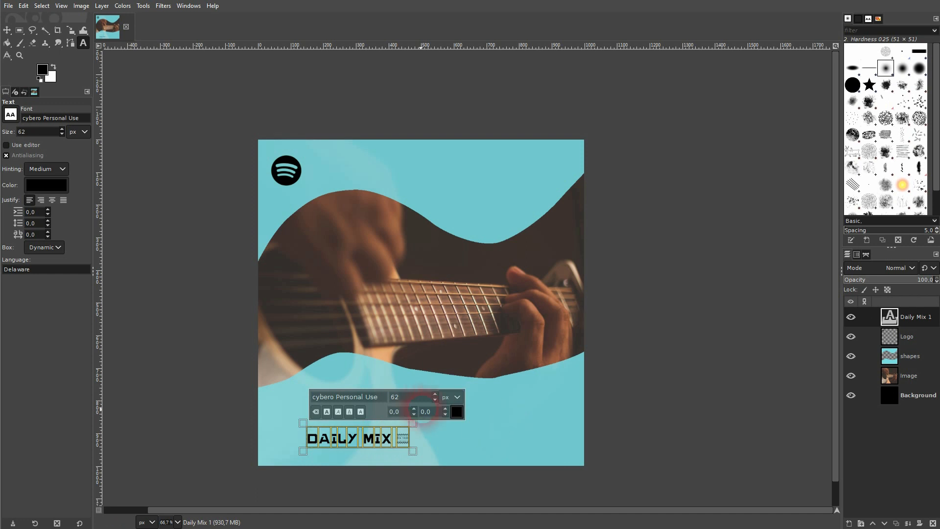
pyautogui.click(340, 397)
pyautogui.write('Arial')
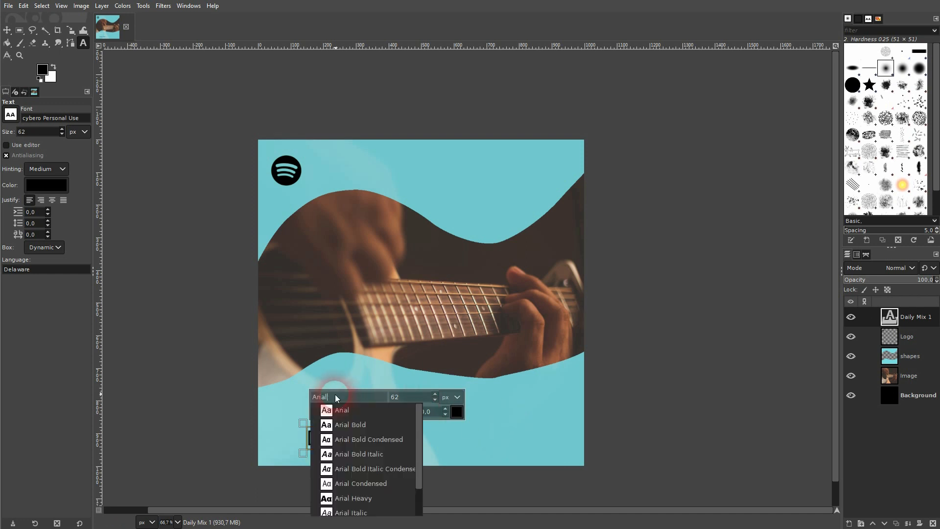
pyautogui.click(362, 425)
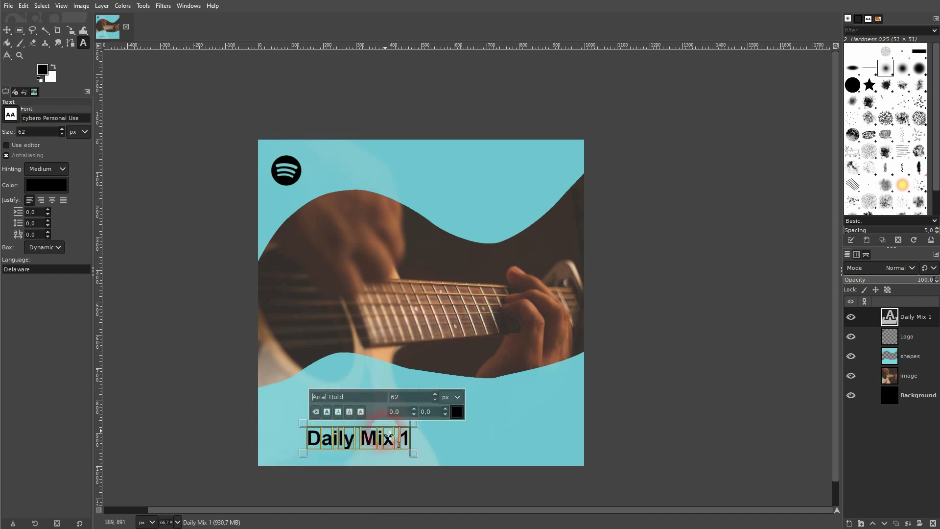
# Step: Try the Arial Heavy font on the Daily Mix 1 text and switch it back to Arial Bold
pyautogui.click(372, 400)
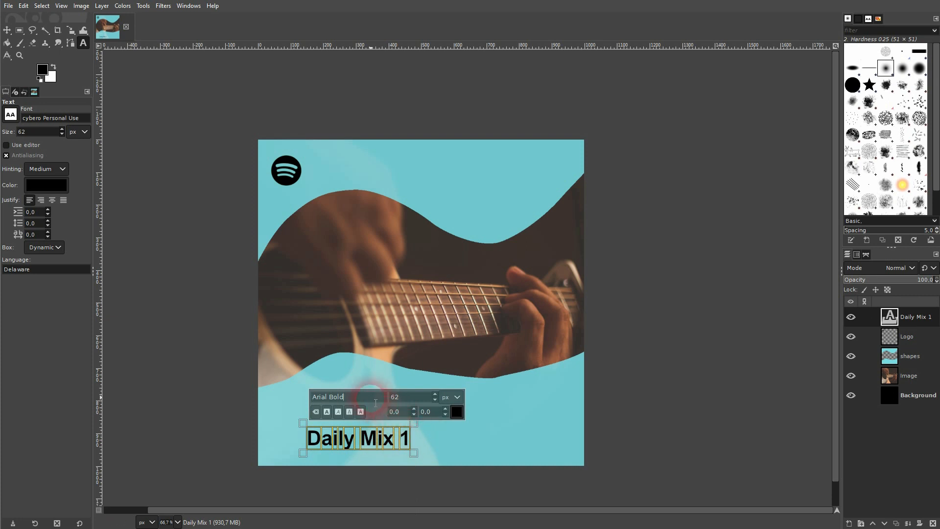
pyautogui.write('Arial')
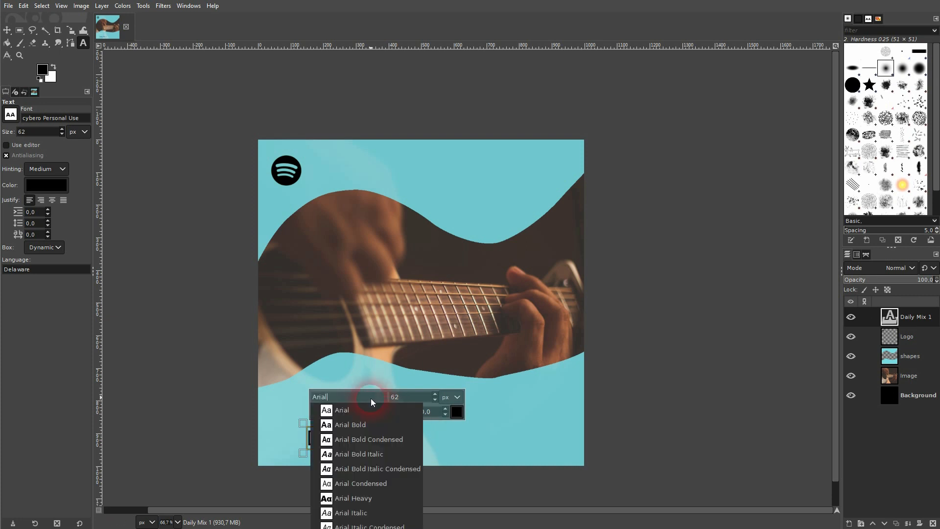
pyautogui.click(377, 499)
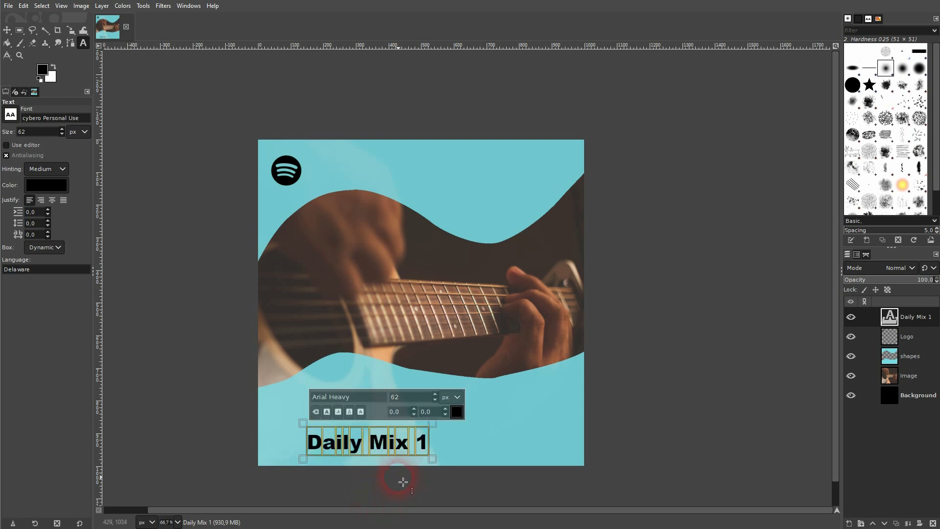
pyautogui.click(356, 397)
pyautogui.press('BackSpace')
pyautogui.press('BackSpace')
pyautogui.press('BackSpace')
pyautogui.press('BackSpace')
pyautogui.press('BackSpace')
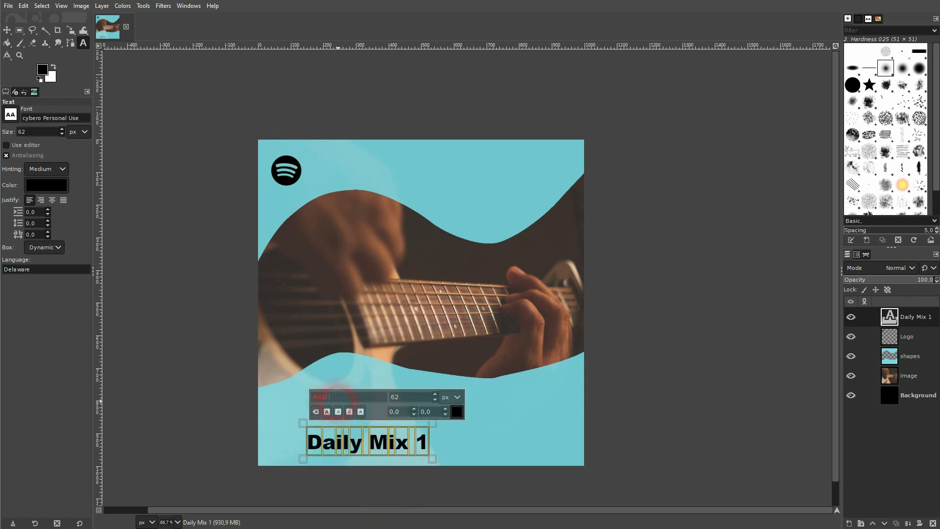
pyautogui.click(356, 409)
# Step: Set the Daily Mix 1 text size to 75 px and move it slightly up and left on the lower wave
pyautogui.doubleClick(392, 398)
pyautogui.write('75')
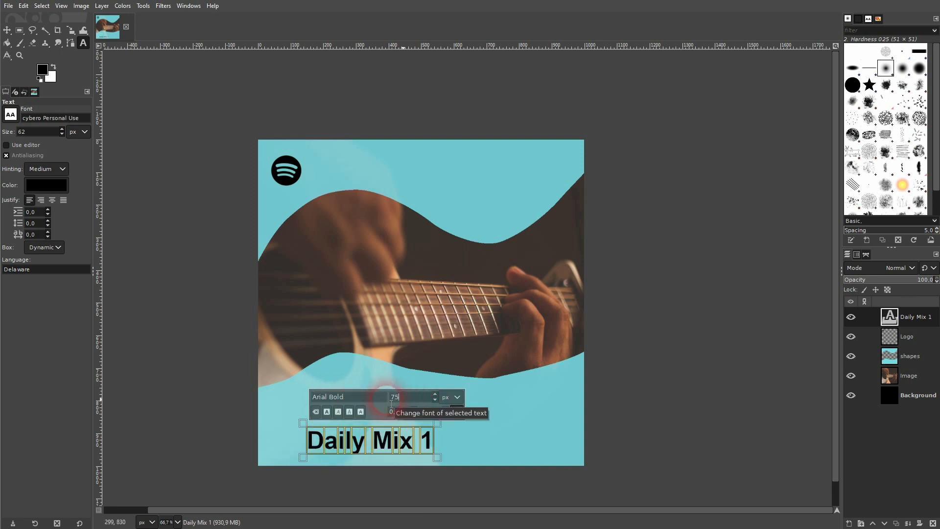
pyautogui.click(7, 30)
pyautogui.moveTo(355, 439); pyautogui.dragTo(339, 422)
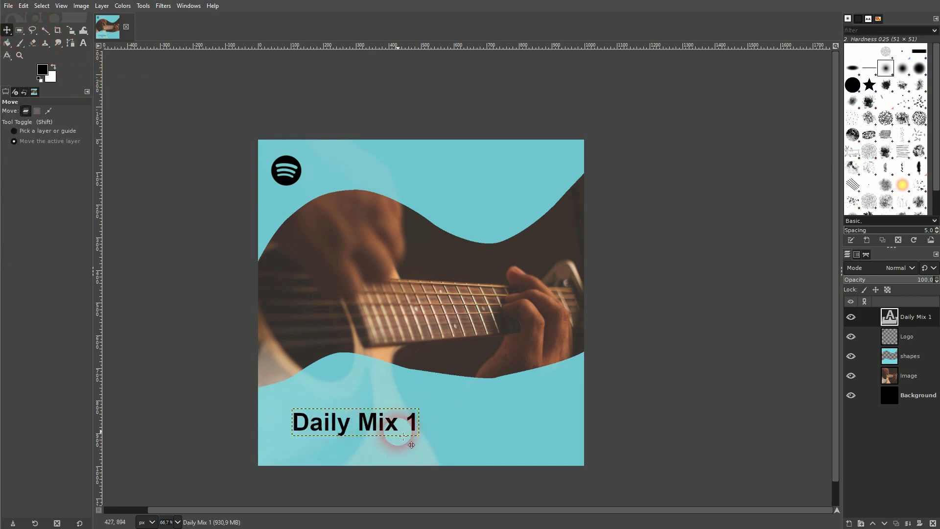
# Step: Change the Daily Mix 1 text font to Arial Heavy and make the Background layer active
pyautogui.click(83, 43)
pyautogui.click(336, 443)
pyautogui.click(346, 379)
pyautogui.press('BackSpace')
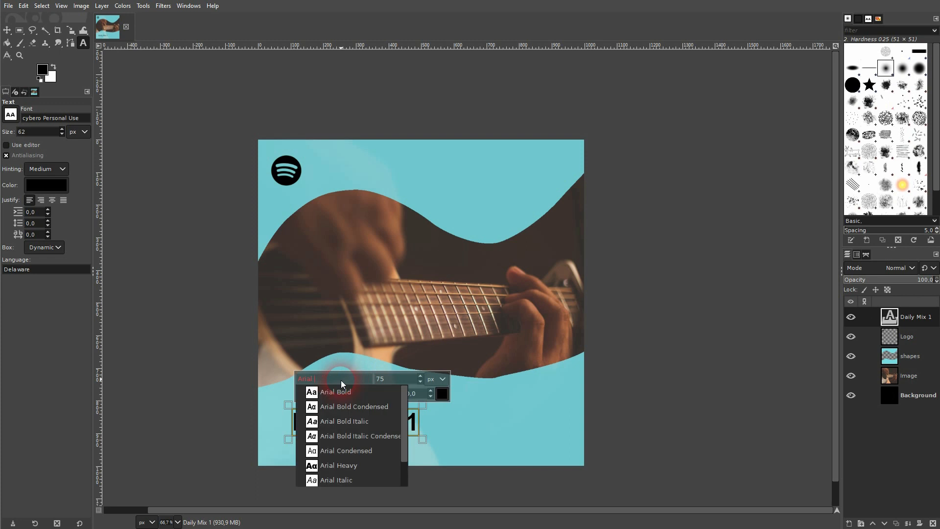
pyautogui.scroll(-2, 358, 463)
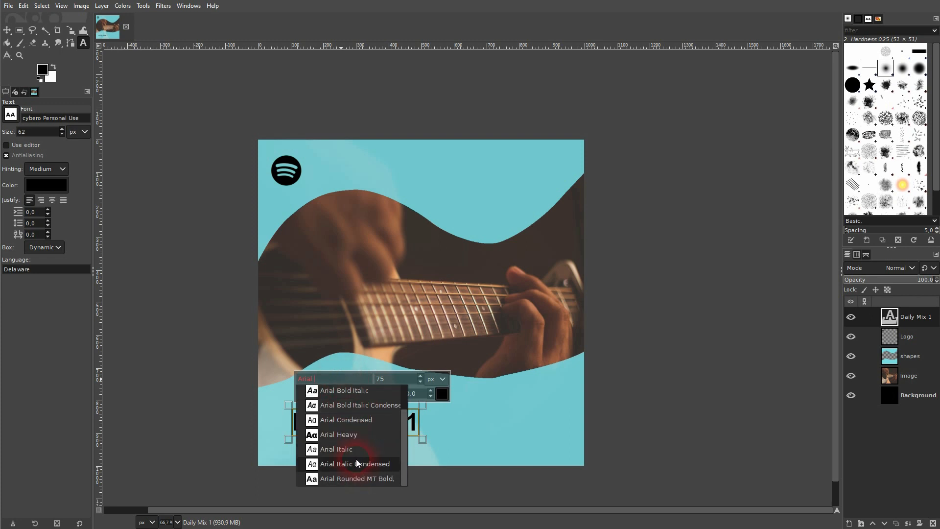
pyautogui.click(345, 434)
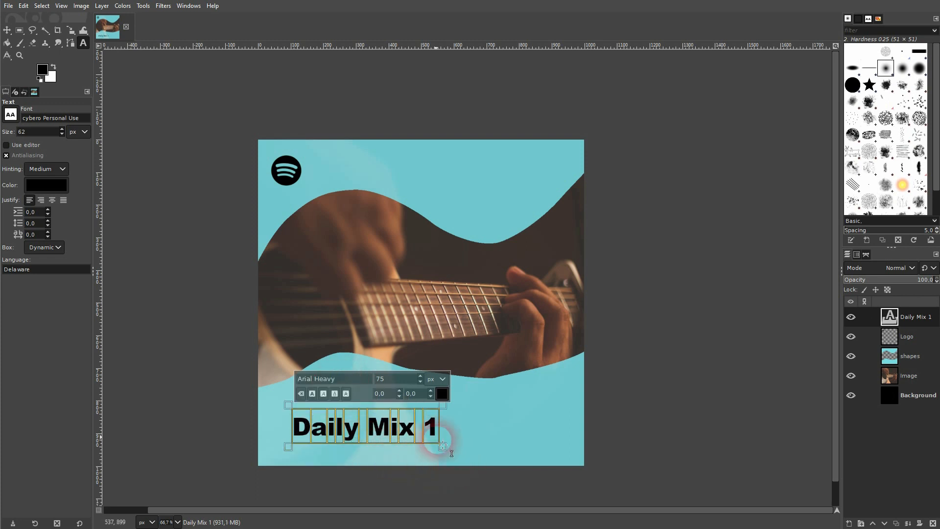
pyautogui.click(7, 29)
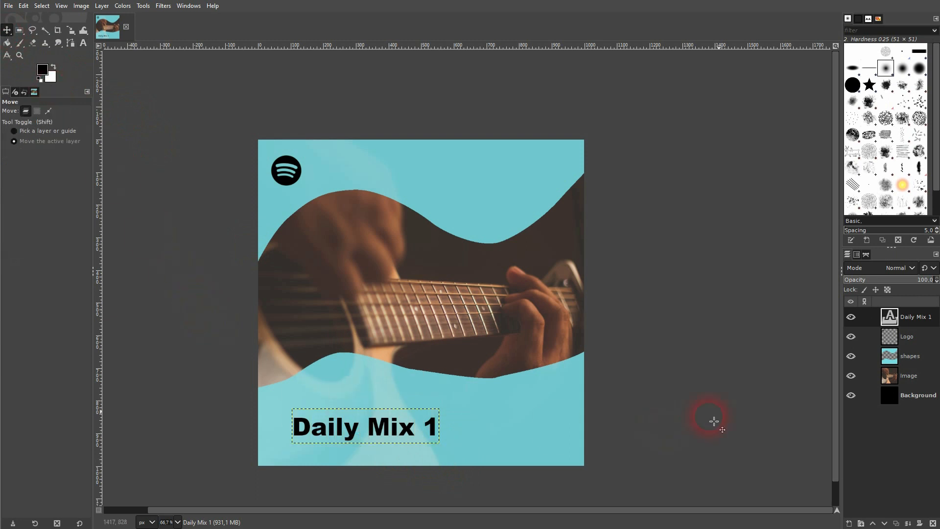
pyautogui.click(917, 395)
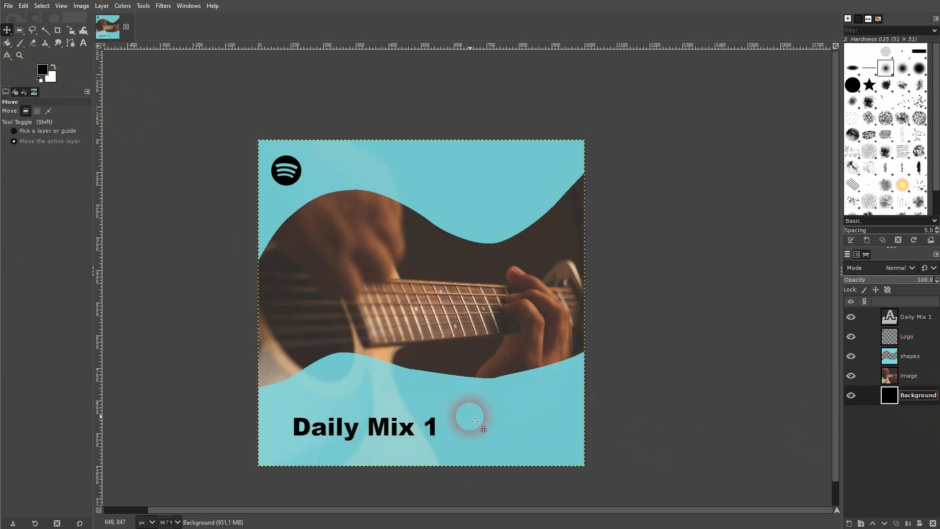